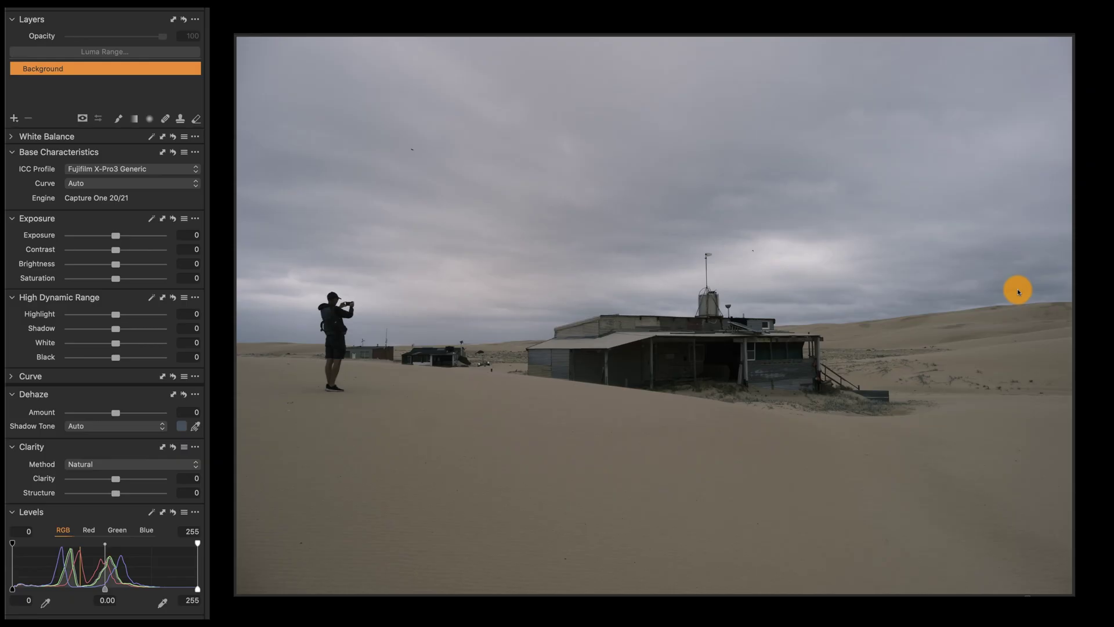
# Step: Apply the Fujifilm ETERNA (CINEMA) curve to the desert photo as its base film look
pyautogui.click(176, 180)
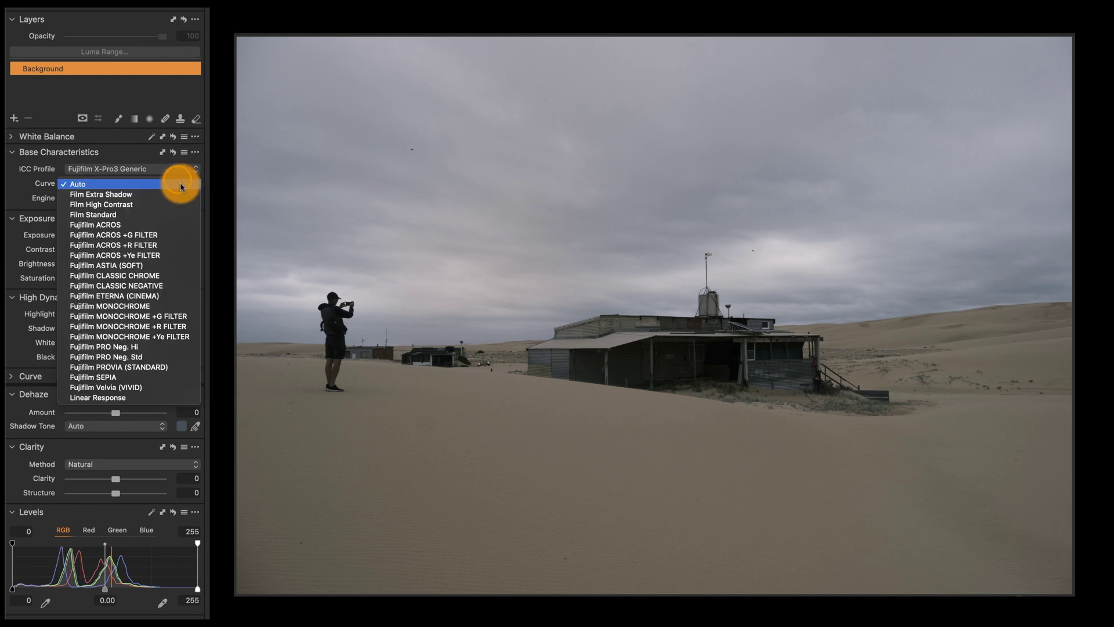
pyautogui.click(170, 299)
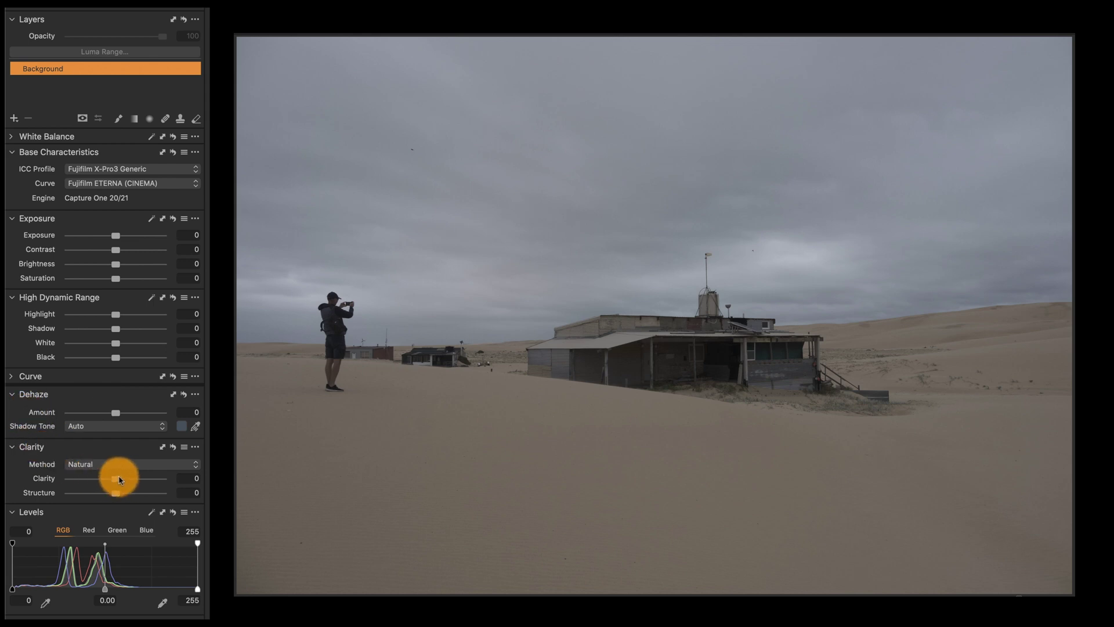
# Step: Warm up the background's white balance by setting Kelvin to 5679 and Tint to 8.9
pyautogui.click(88, 137)
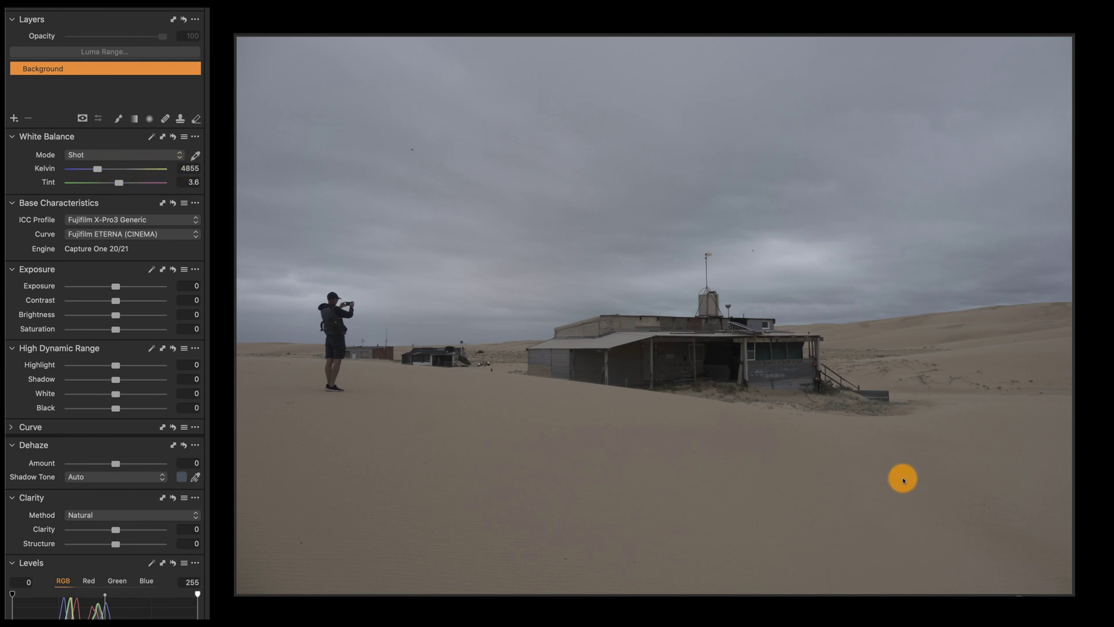
pyautogui.press('1')
pyautogui.scroll(3, 903, 481)
pyautogui.scroll(6, 903, 481)
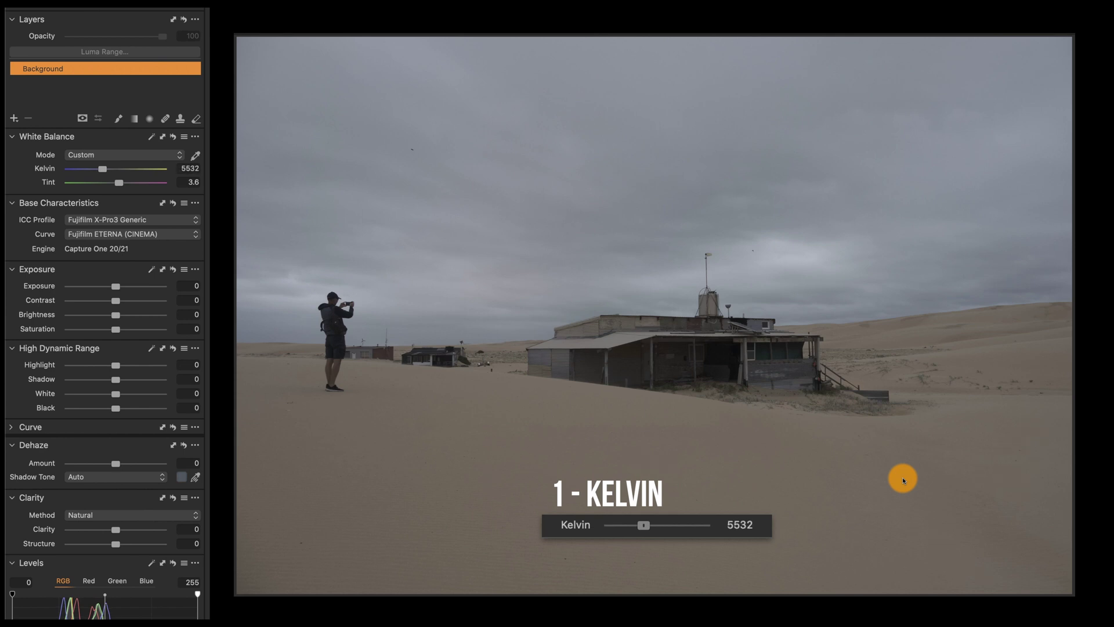
pyautogui.scroll(-2, 903, 478)
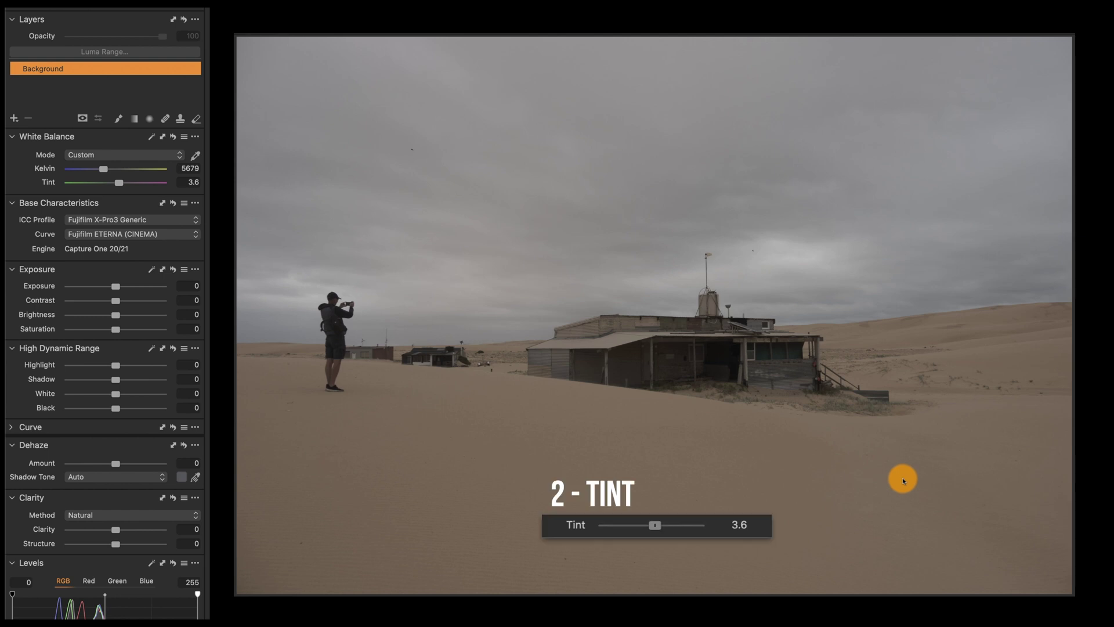
pyautogui.scroll(4, 903, 480)
pyautogui.scroll(3, 903, 481)
pyautogui.scroll(1, 903, 481)
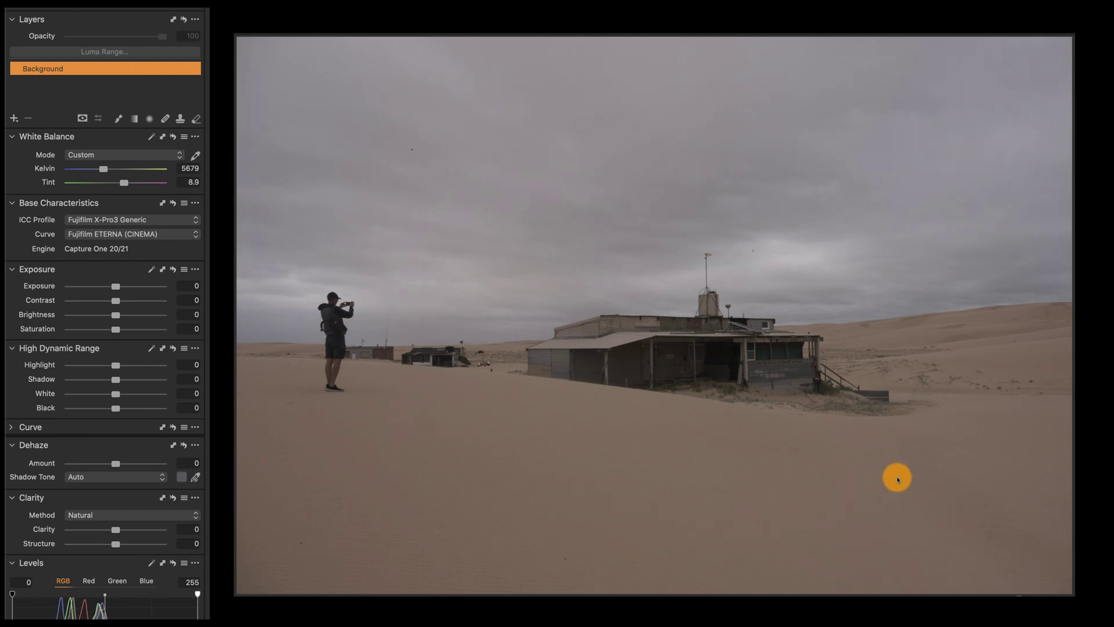
# Step: Set the background's Exposure to -0.11 and its Contrast to 11
pyautogui.press('q')
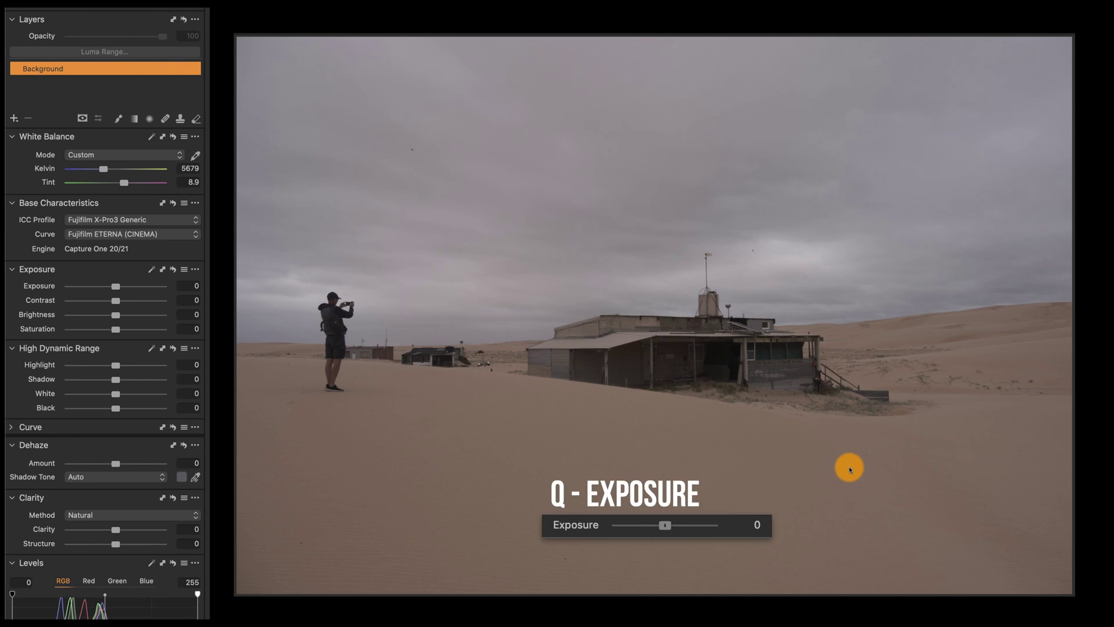
pyautogui.scroll(-5, 850, 469)
pyautogui.scroll(-1, 849, 469)
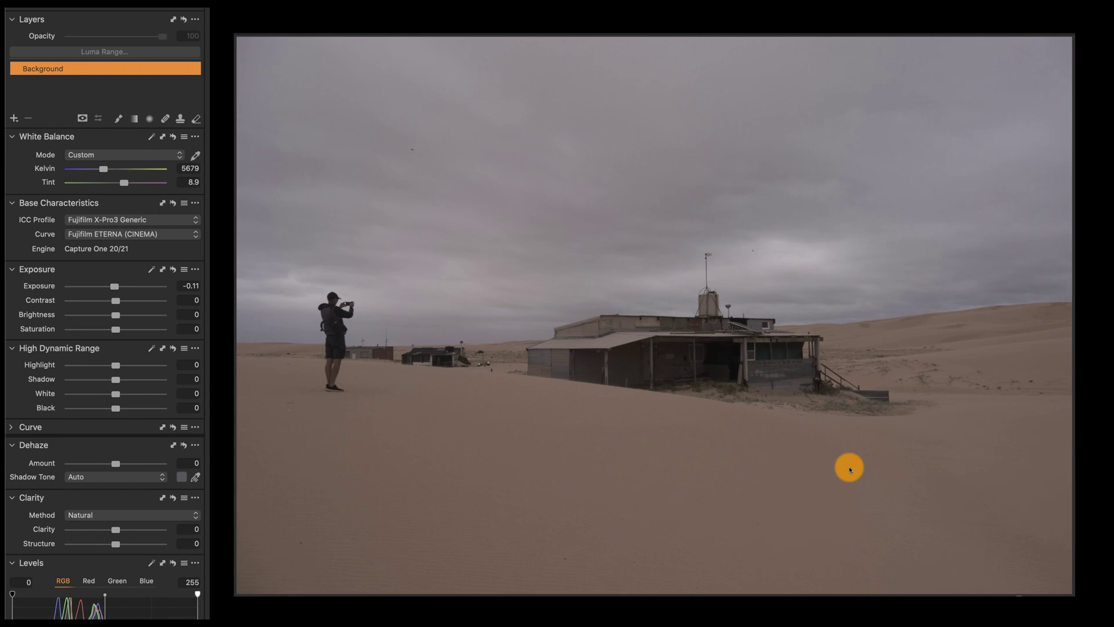
pyautogui.press('w')
pyautogui.scroll(4, 849, 469)
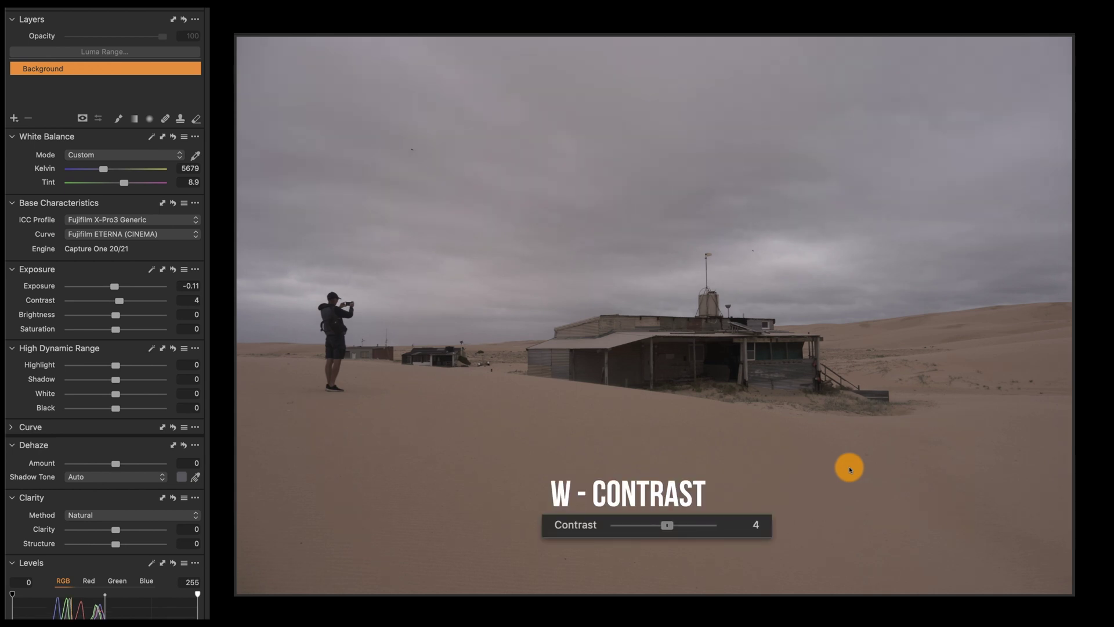
pyautogui.scroll(2, 849, 469)
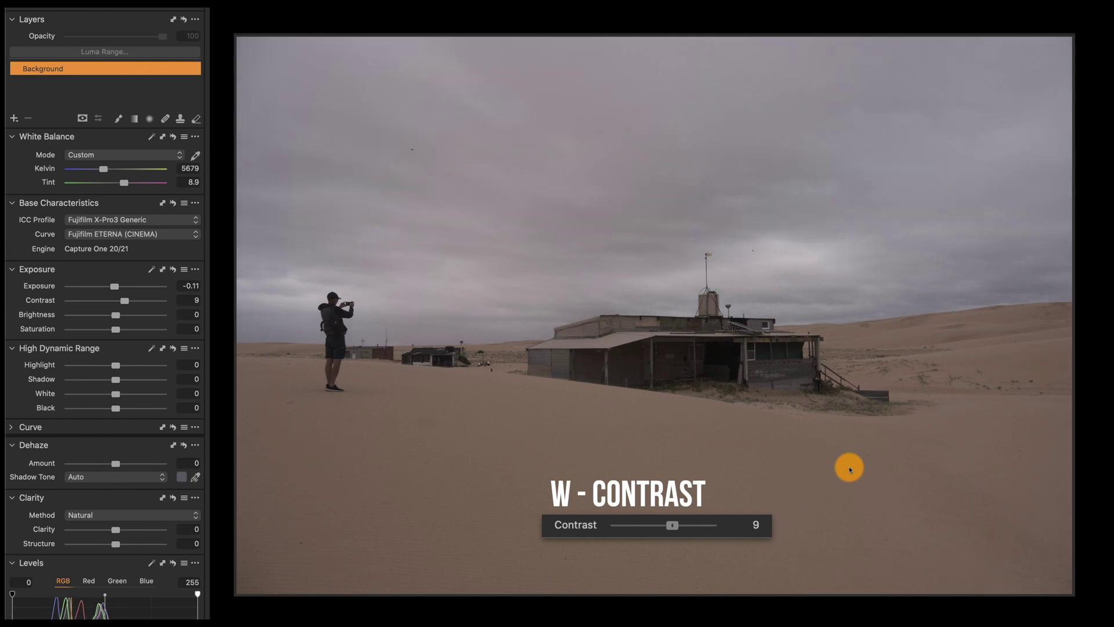
pyautogui.scroll(2, 850, 469)
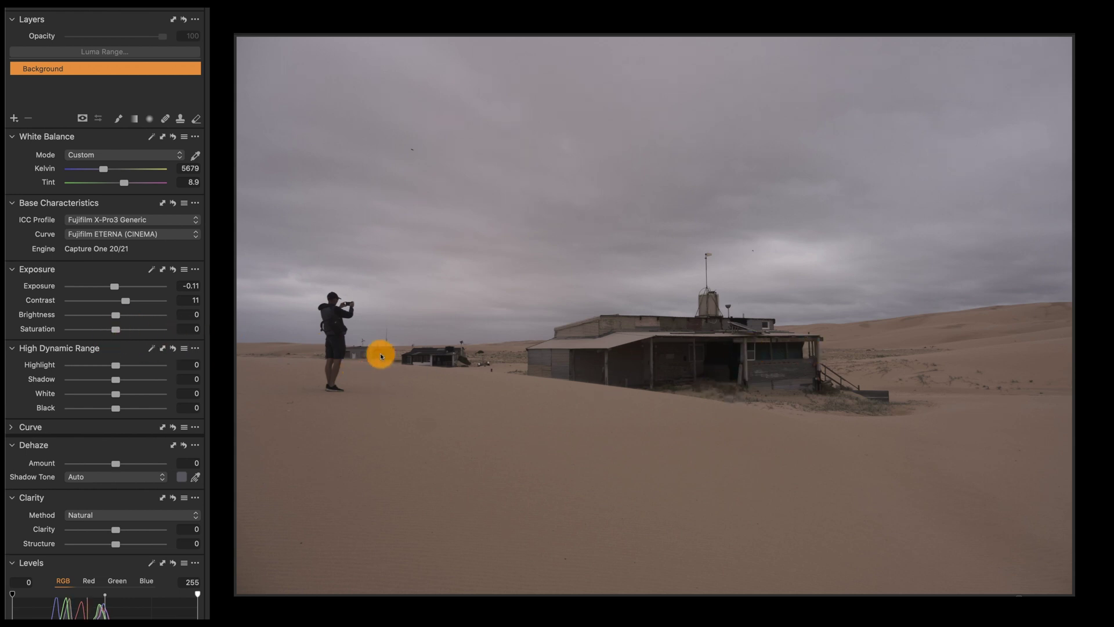
# Step: Raise the background's Brightness to 5 and its Saturation to 39
pyautogui.press('e')
pyautogui.scroll(5, 445, 369)
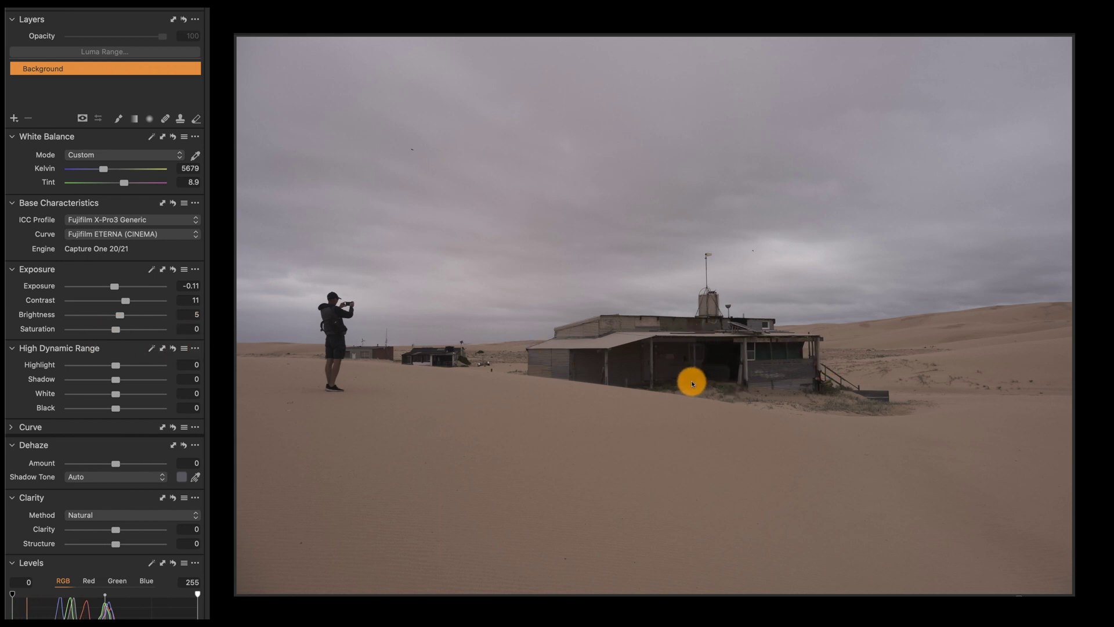
pyautogui.press('r')
pyautogui.scroll(4, 691, 383)
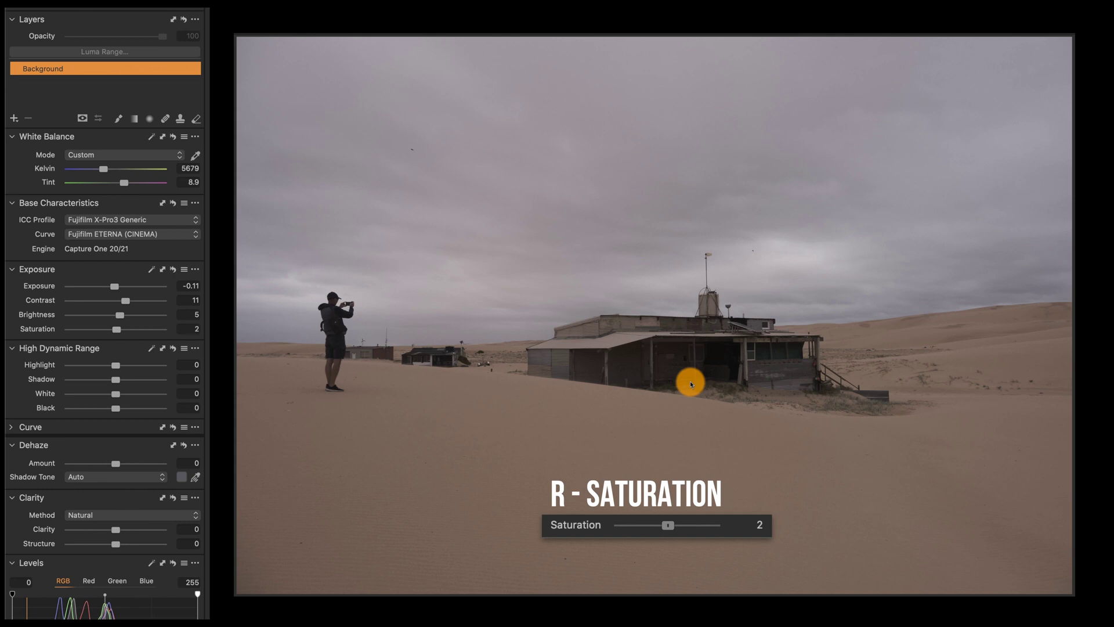
pyautogui.scroll(7, 690, 384)
pyautogui.scroll(4, 690, 384)
pyautogui.scroll(10, 692, 384)
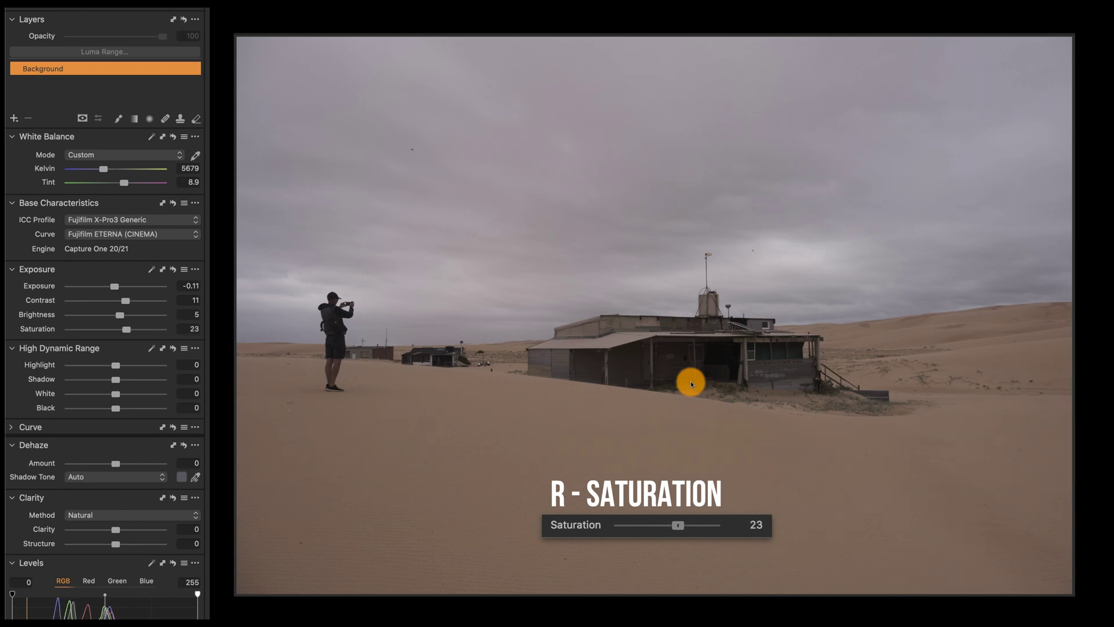
pyautogui.scroll(6, 690, 381)
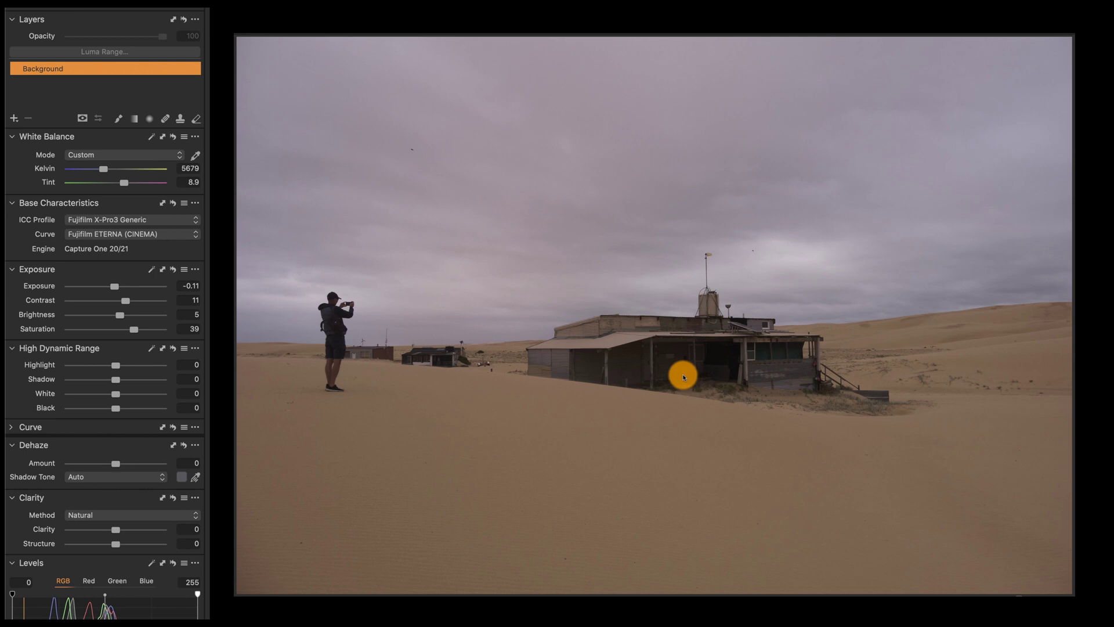
# Step: Set the background's Highlight to -3 and Shadow to 13 in the high dynamic range adjustments
pyautogui.press('a')
pyautogui.scroll(-3, 685, 374)
pyautogui.press('s')
pyautogui.scroll(13, 685, 373)
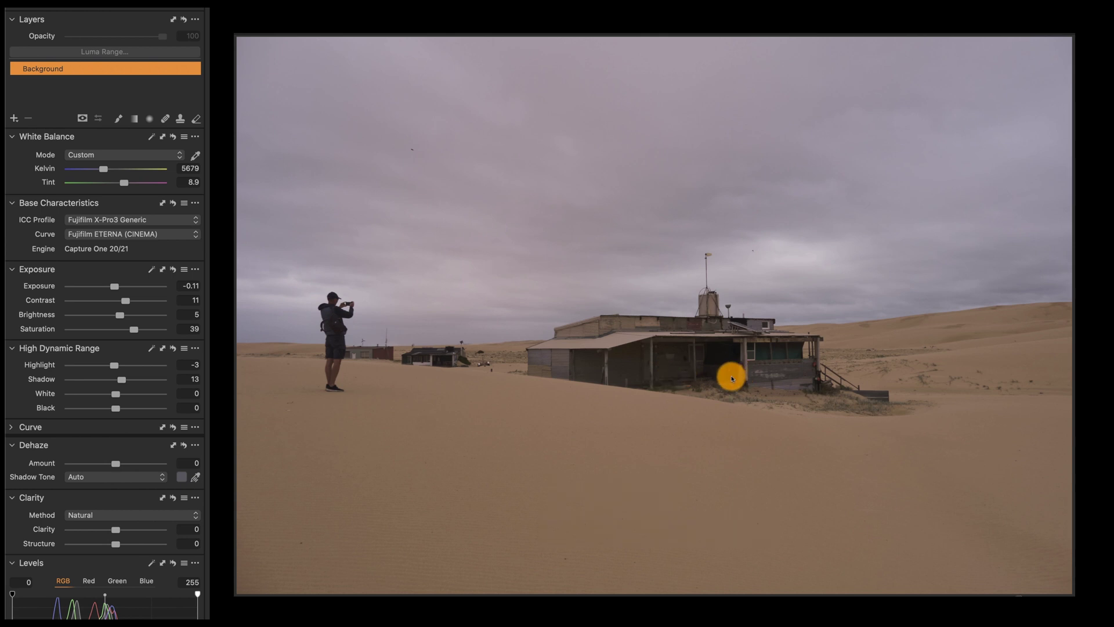
# Step: Set the background's White to 14 and Black to -10 in the high dynamic range adjustments
pyautogui.press('d')
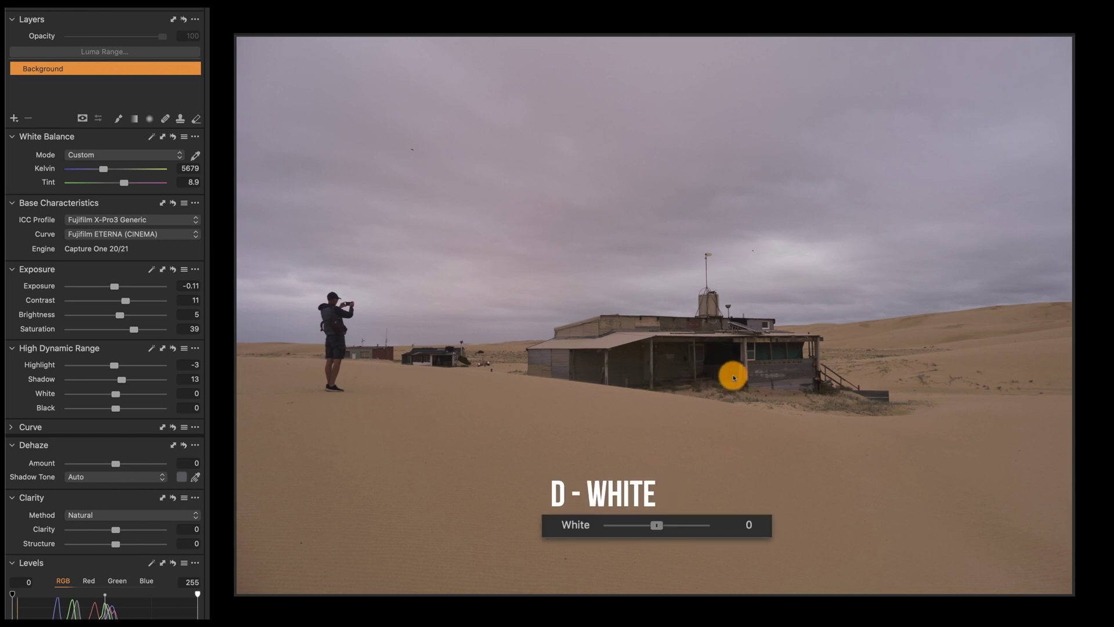
pyautogui.scroll(4, 734, 378)
pyautogui.scroll(4, 734, 378)
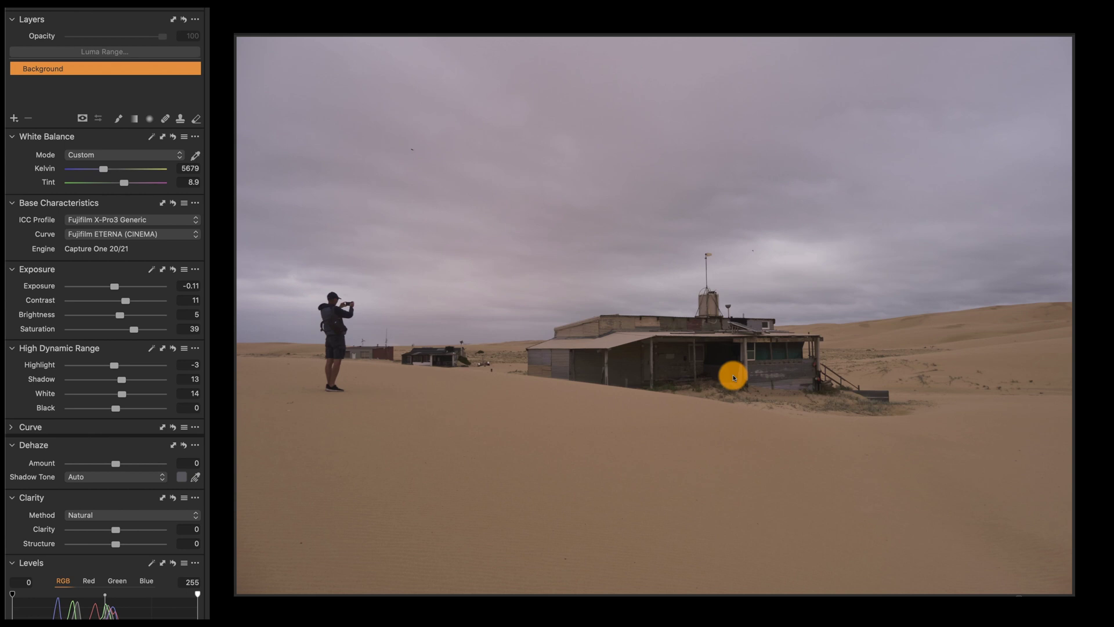
pyautogui.press('f')
pyautogui.press('f')
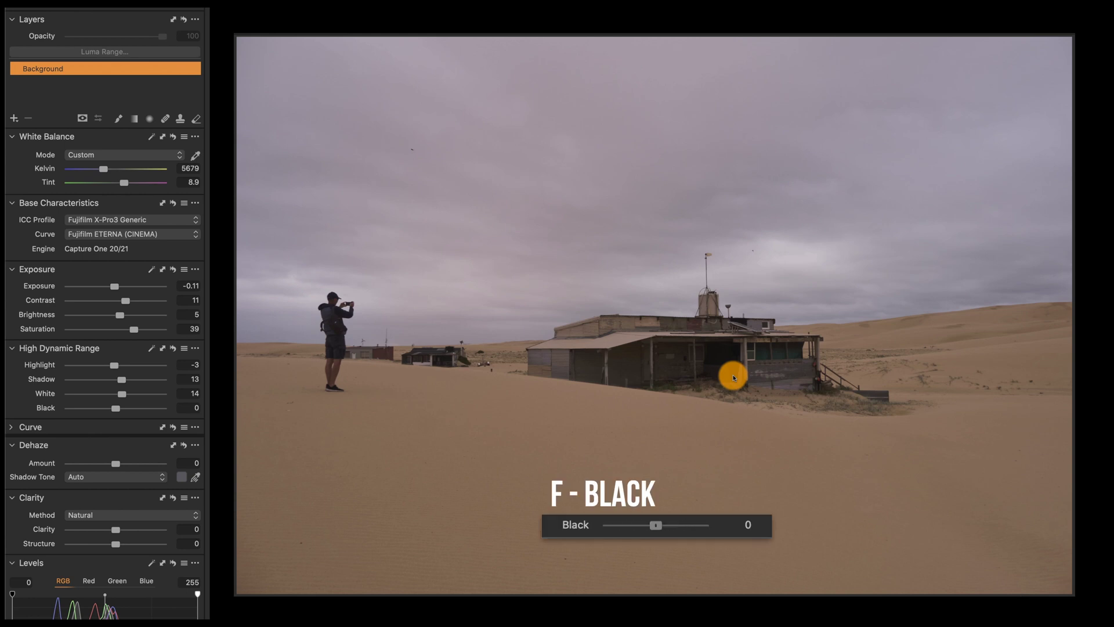
pyautogui.scroll(-6, 733, 377)
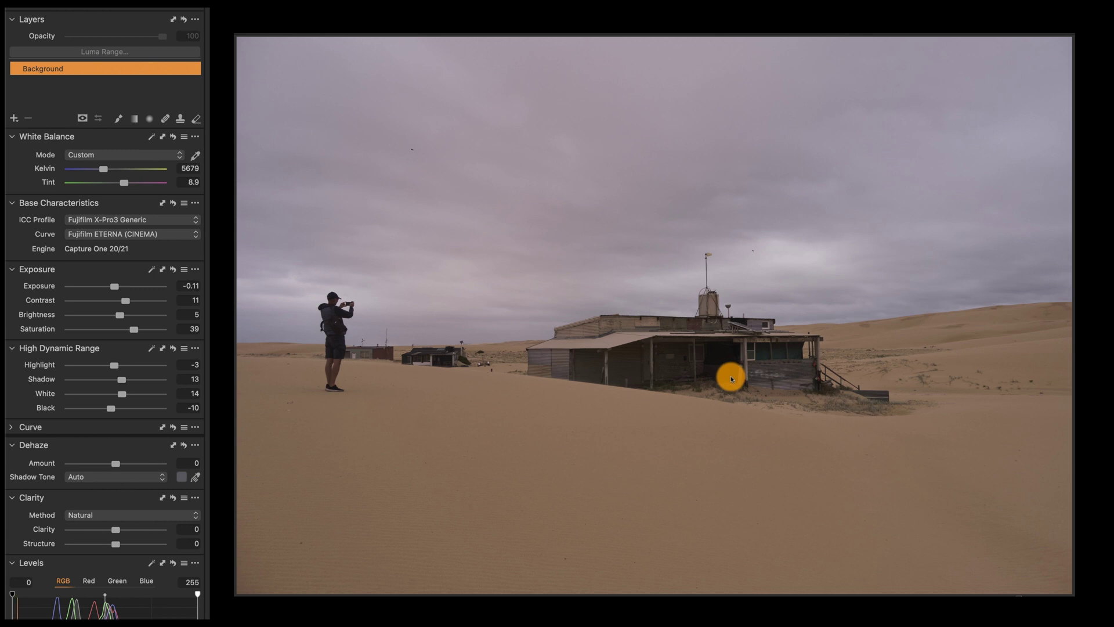
# Step: Increase the background's Clarity to 6 using the Natural method
pyautogui.press('z')
pyautogui.scroll(4, 733, 379)
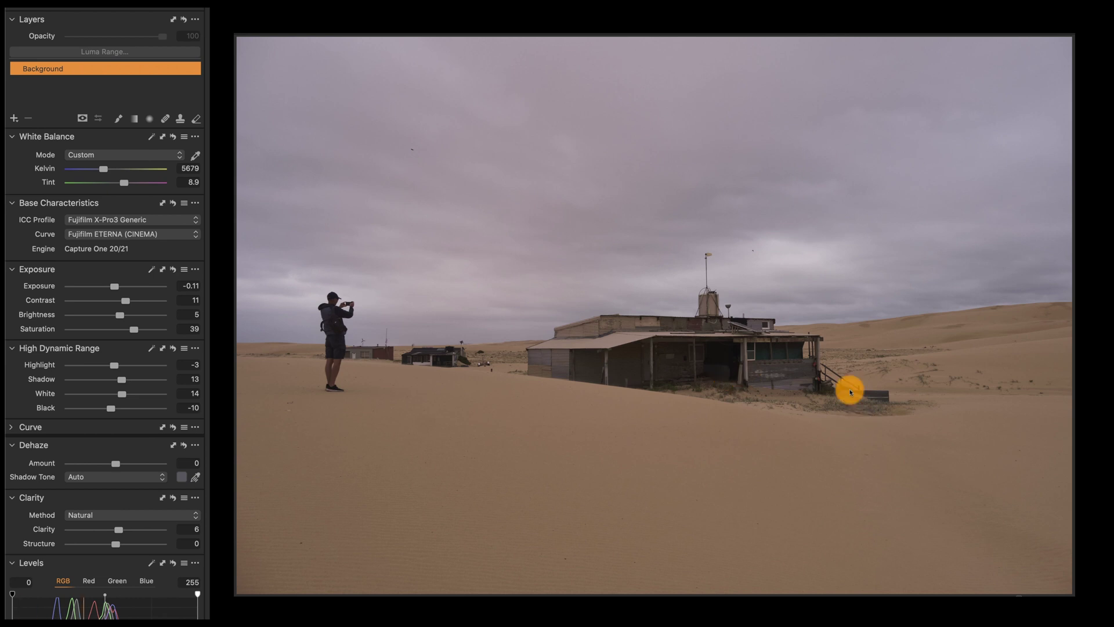
# Step: Add an adjustment layer with a linear gradient mask covering the sky and fading out just below the building, and check the mask
pyautogui.click(14, 118)
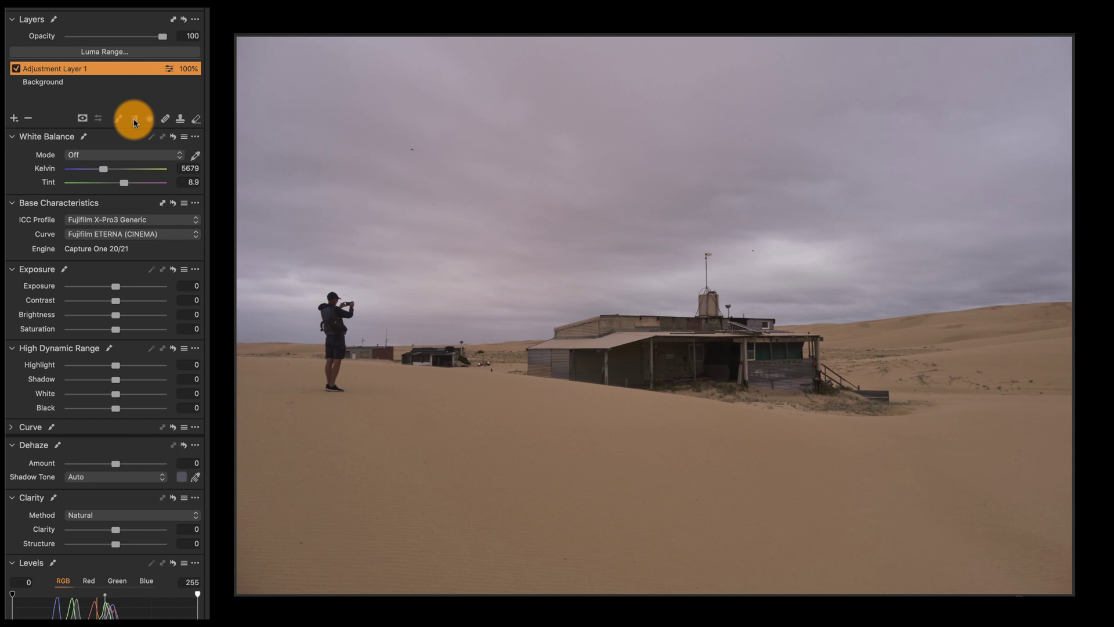
pyautogui.click(133, 118)
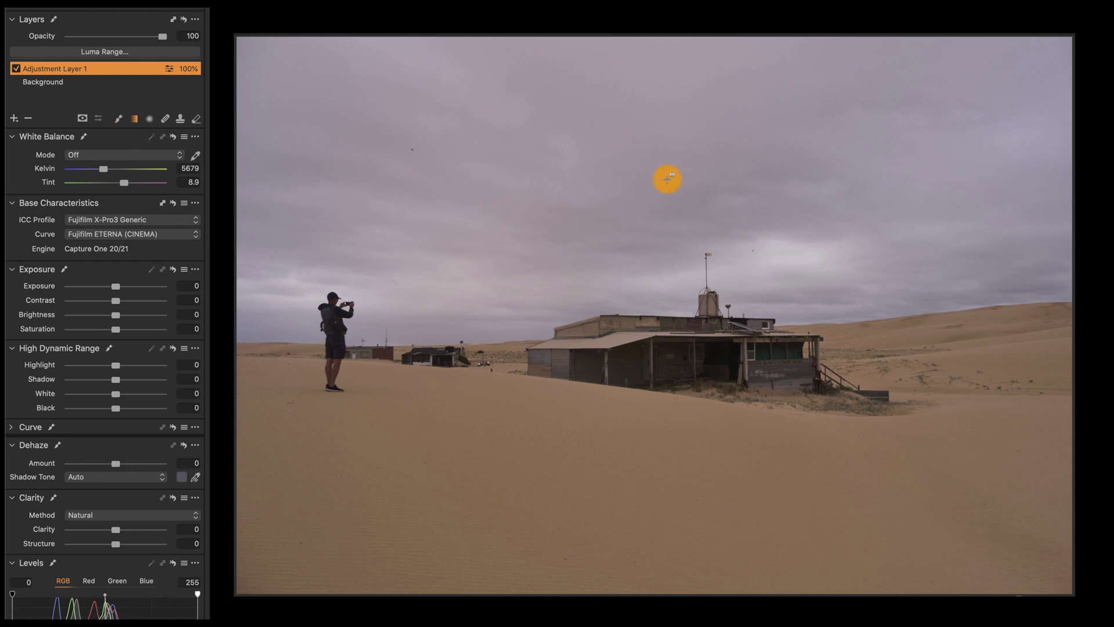
pyautogui.moveTo(653, 235); pyautogui.dragTo(653, 421)
pyautogui.press('m')
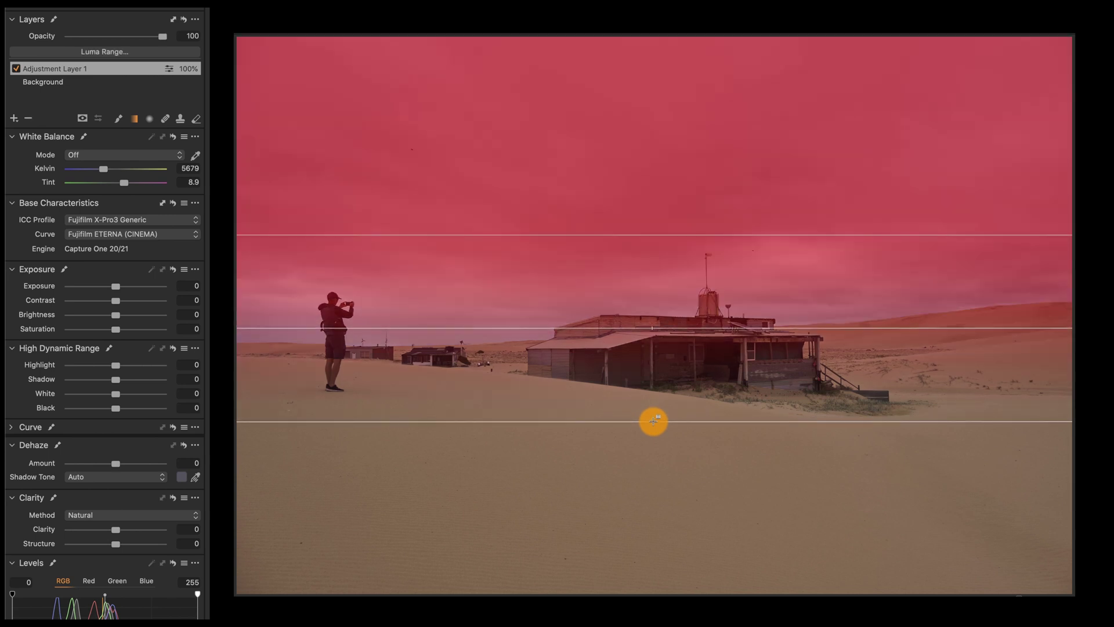
pyautogui.press('m')
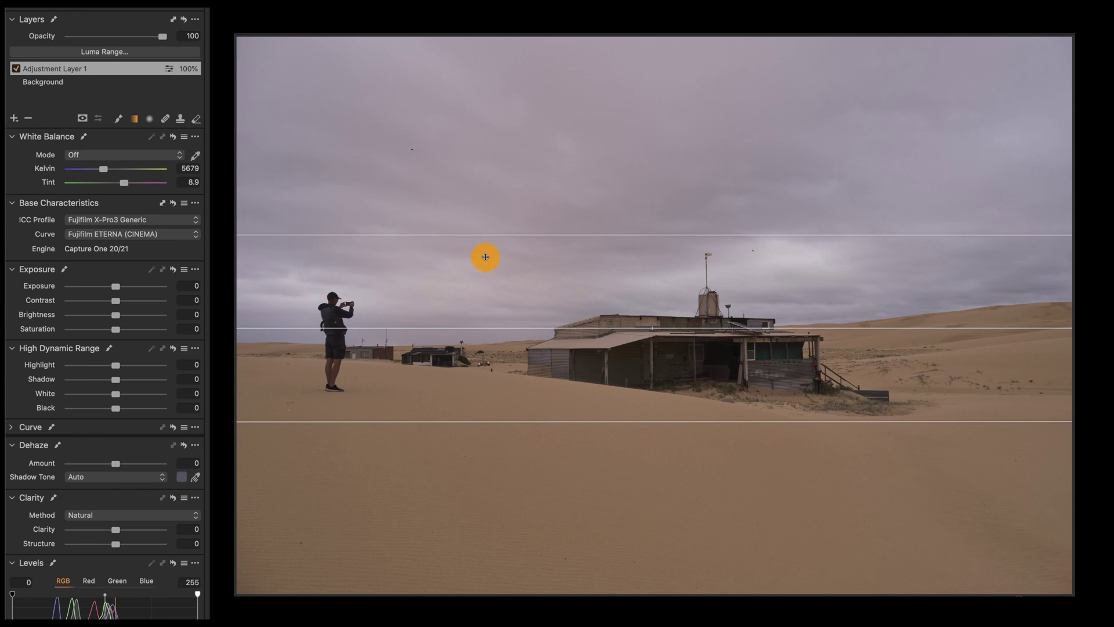
# Step: Darken the sky layer by setting its Exposure to -0.51 and lift its Shadow to 18
pyautogui.press('q')
pyautogui.scroll(-2, 567, 397)
pyautogui.scroll(-5, 568, 397)
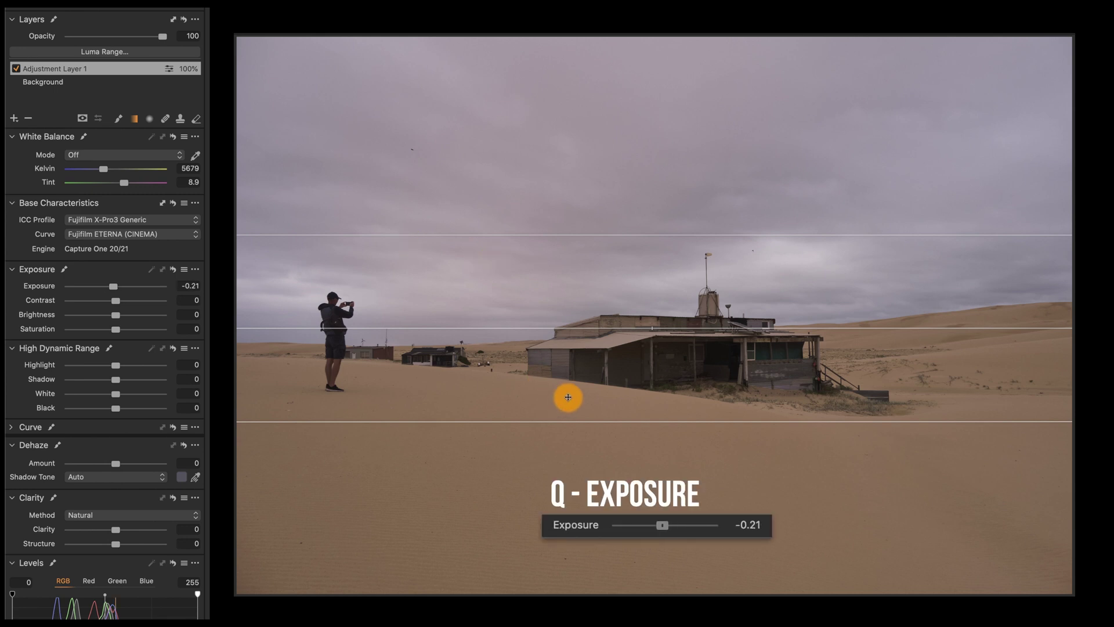
pyautogui.scroll(-4, 567, 397)
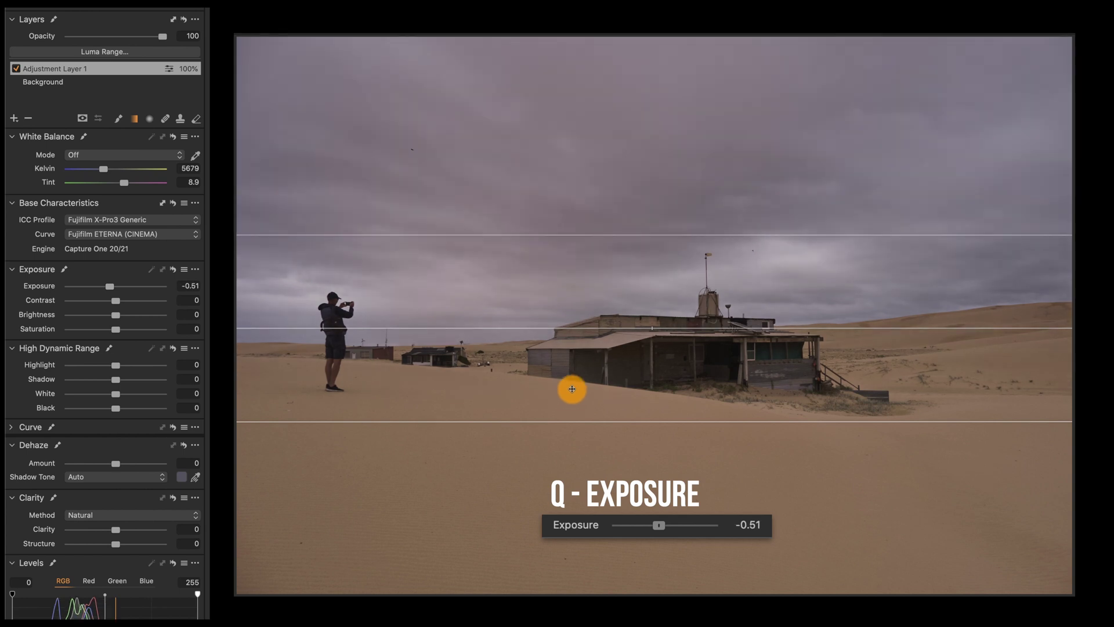
pyautogui.press('q')
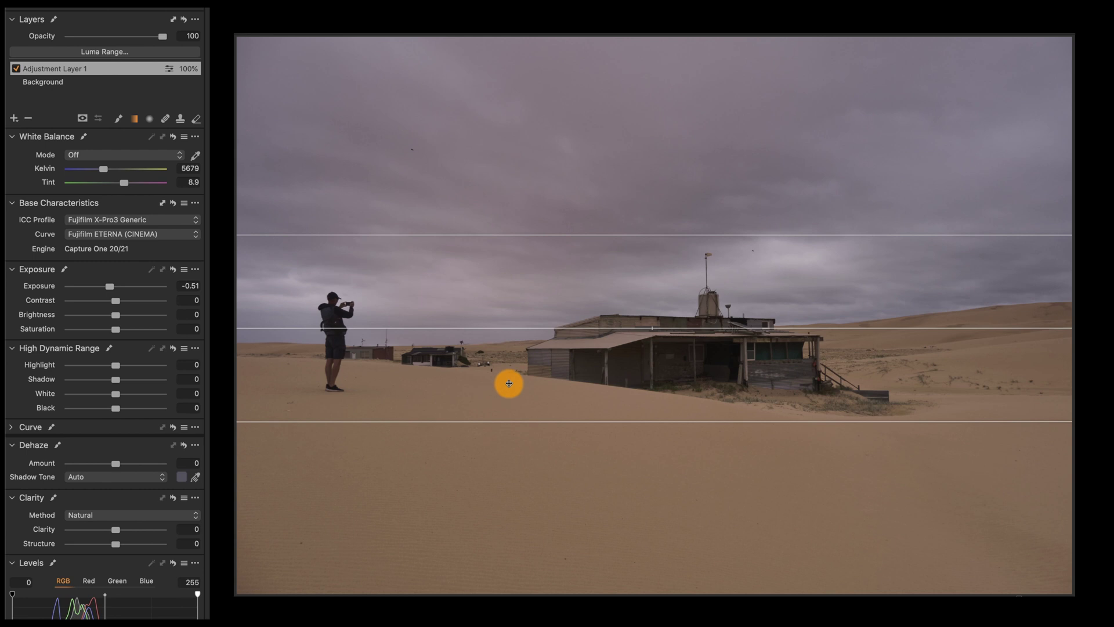
pyautogui.press('s')
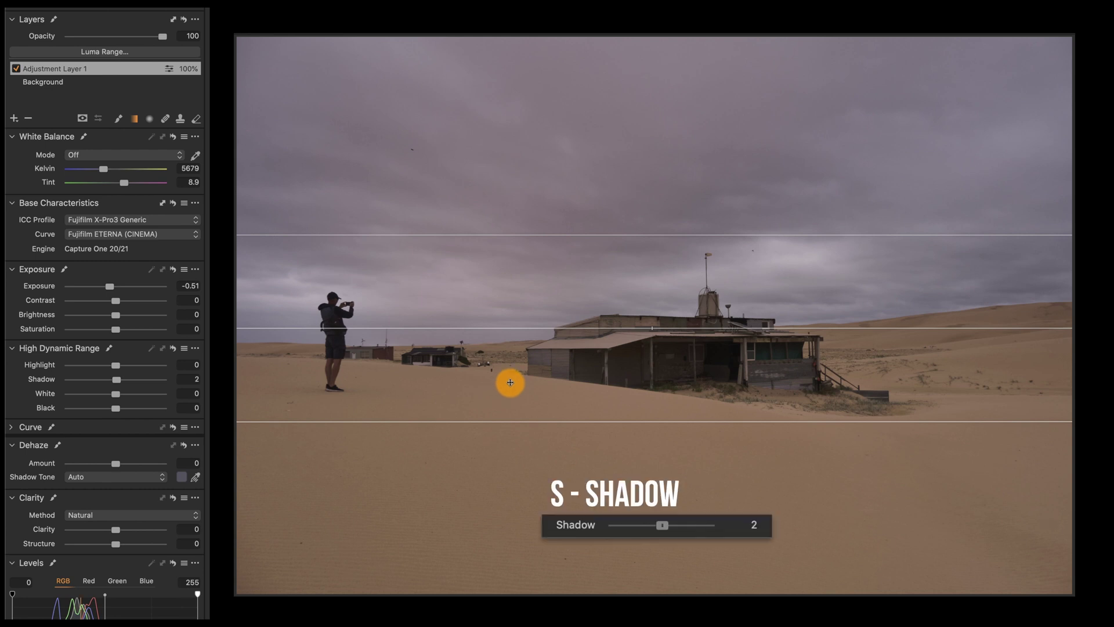
pyautogui.scroll(6, 510, 382)
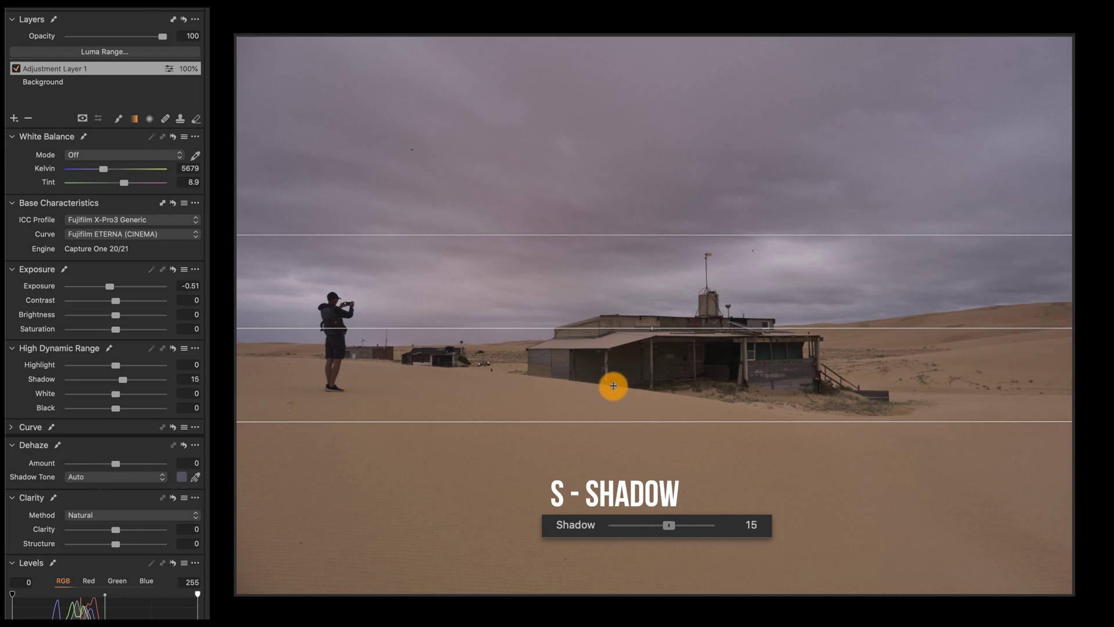
pyautogui.scroll(3, 613, 386)
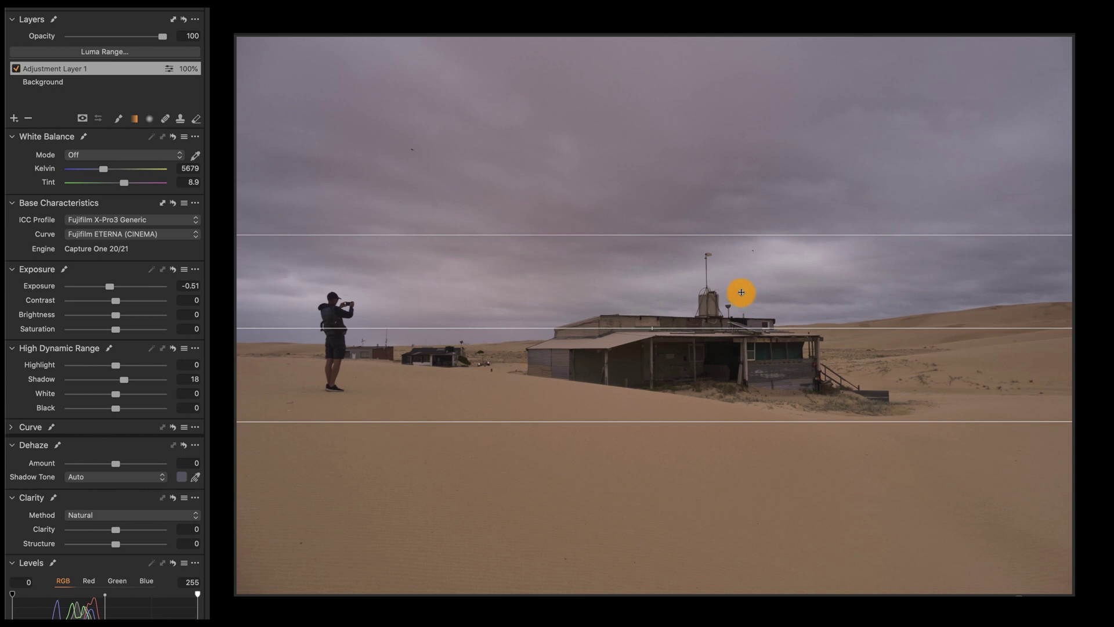
# Step: Increase the Saturation of the sky gradient layer to 31
pyautogui.press('r')
pyautogui.scroll(9, 741, 292)
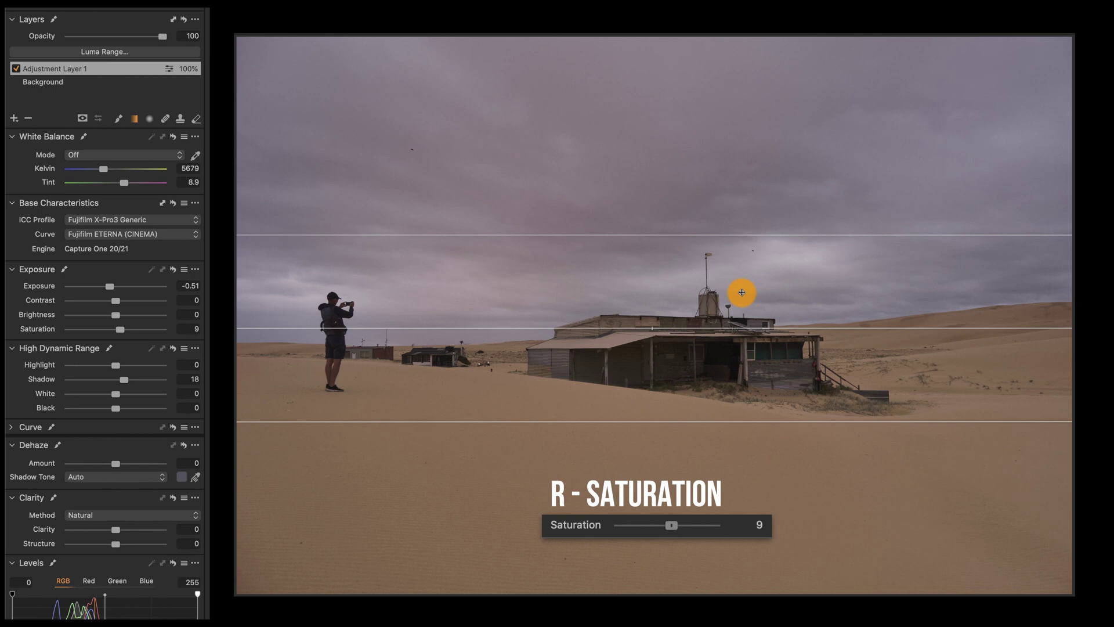
pyautogui.scroll(3, 741, 292)
pyautogui.scroll(4, 741, 292)
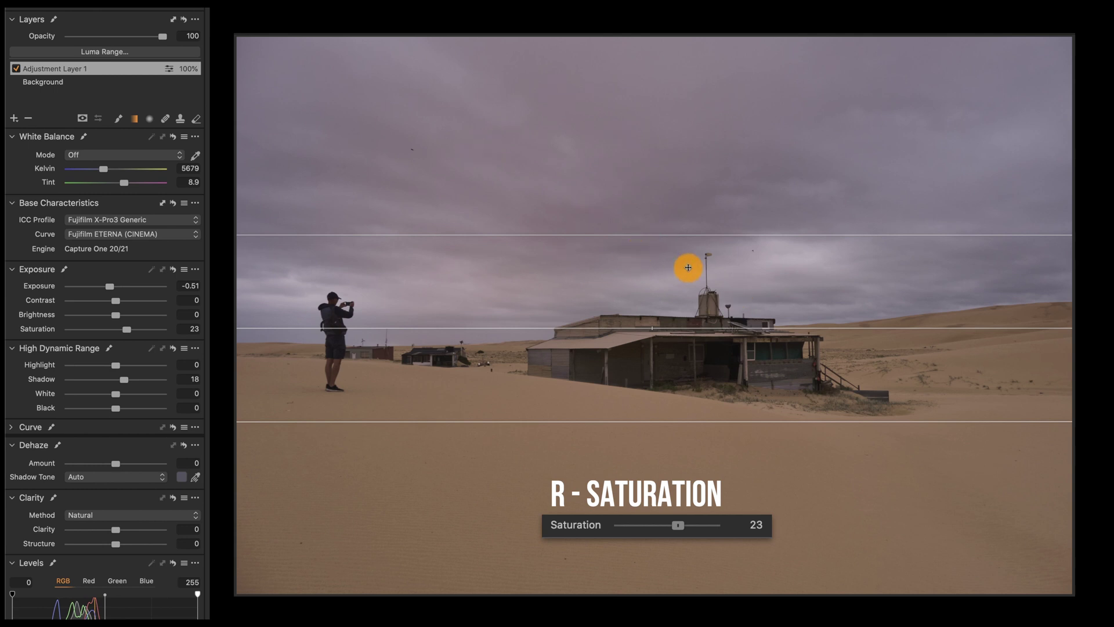
pyautogui.scroll(8, 688, 268)
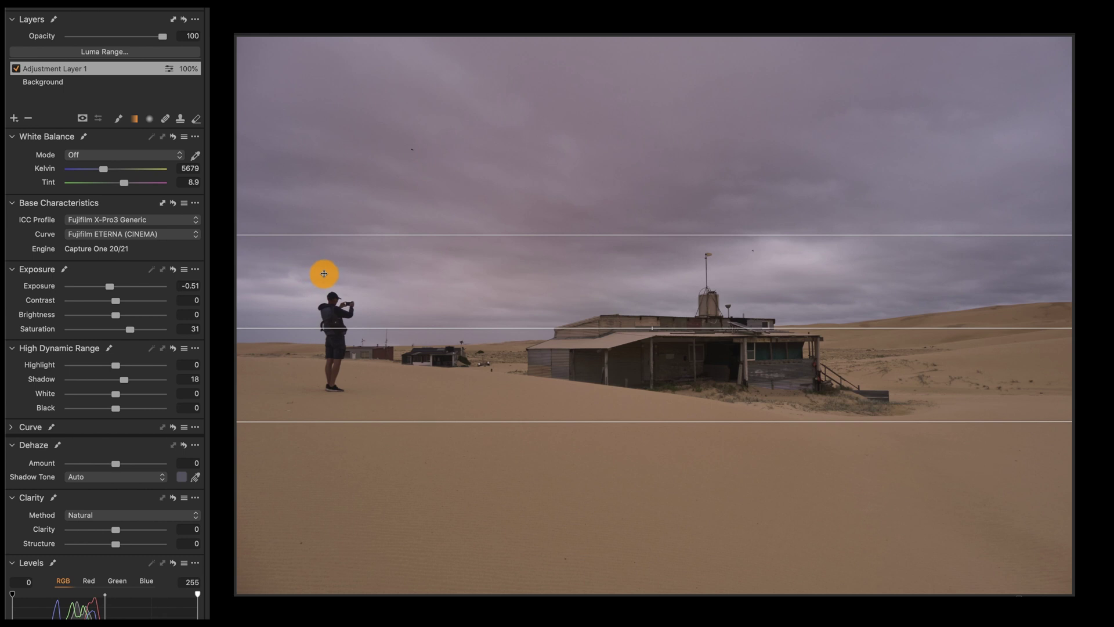
# Step: Shift the sky layer's white balance to Kelvin 5942 and Tint 10.4
pyautogui.scroll(6, 347, 271)
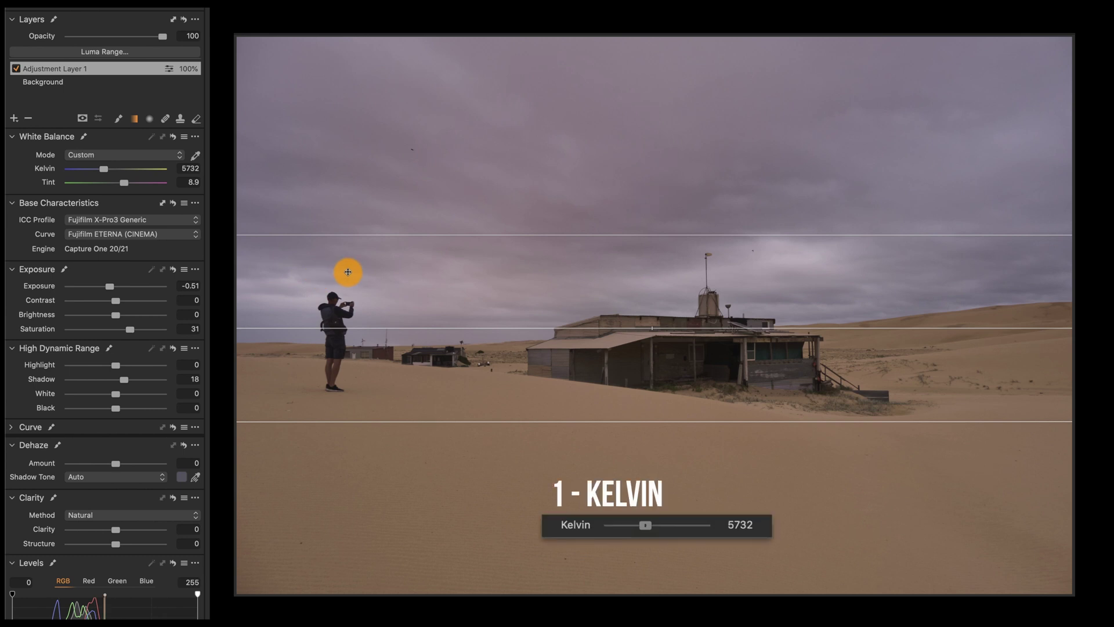
pyautogui.scroll(2, 348, 272)
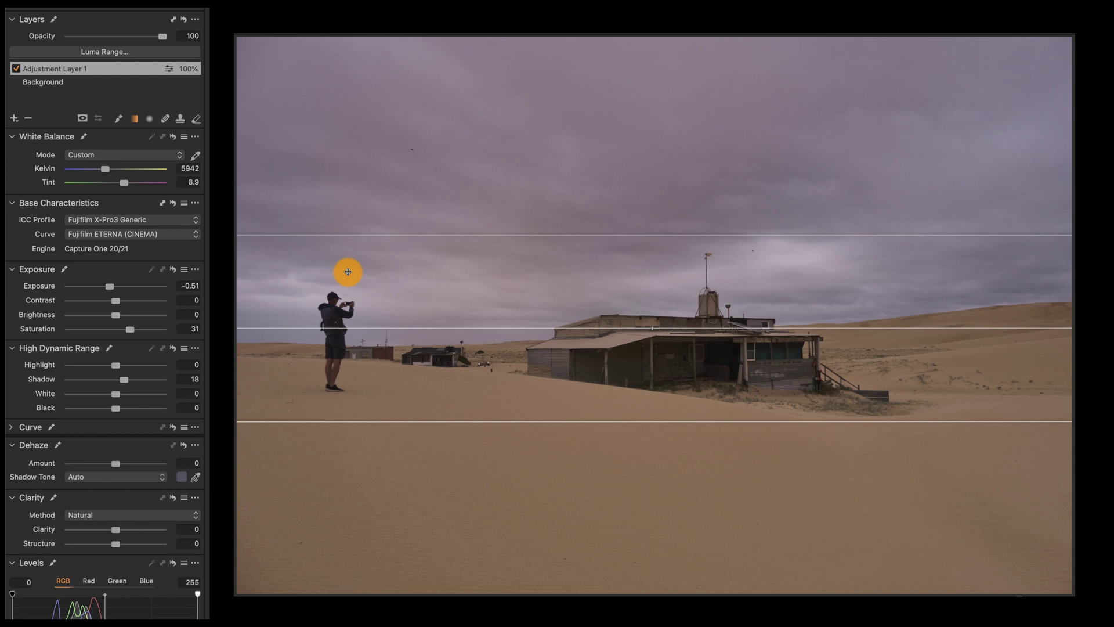
pyautogui.scroll(5, 347, 271)
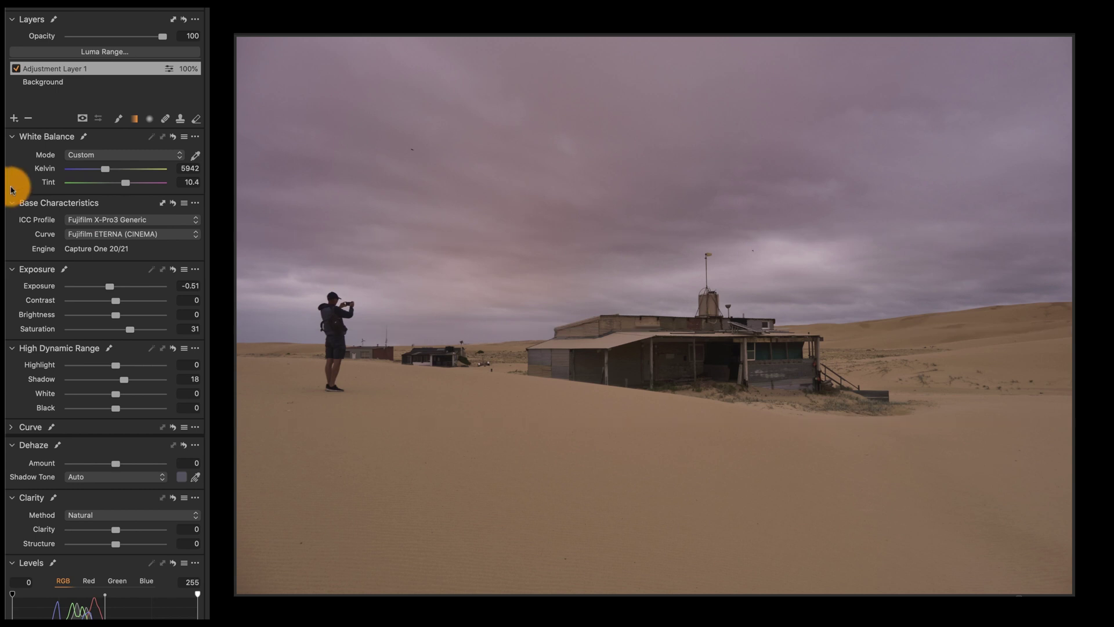
# Step: Compare the edited desert photo with the original in a split before and after view
pyautogui.press('super+shift+g')
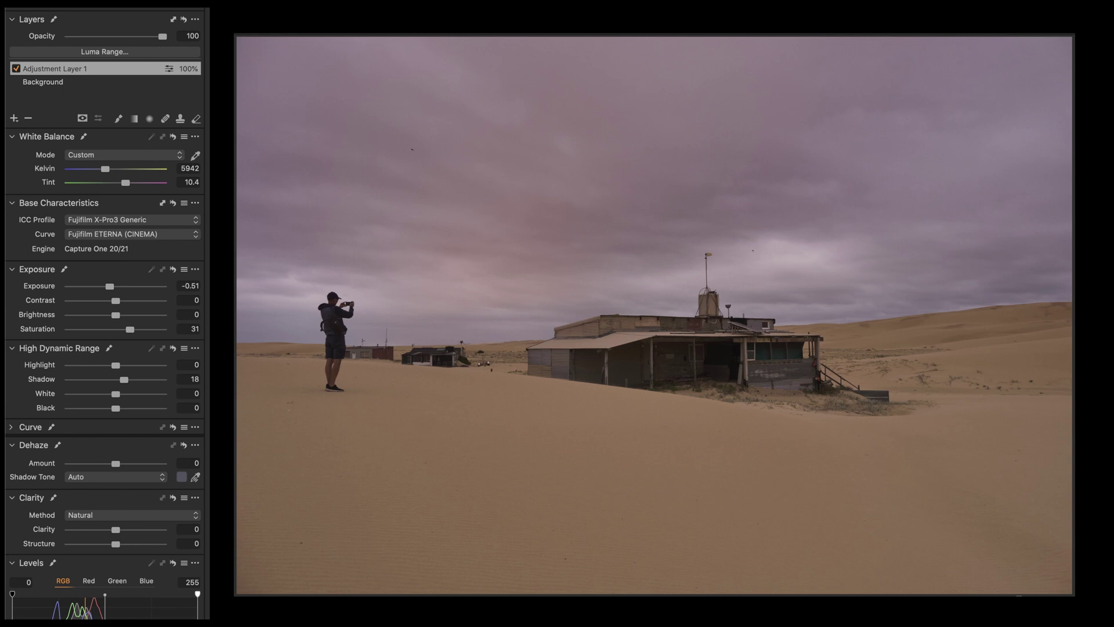
pyautogui.press('y')
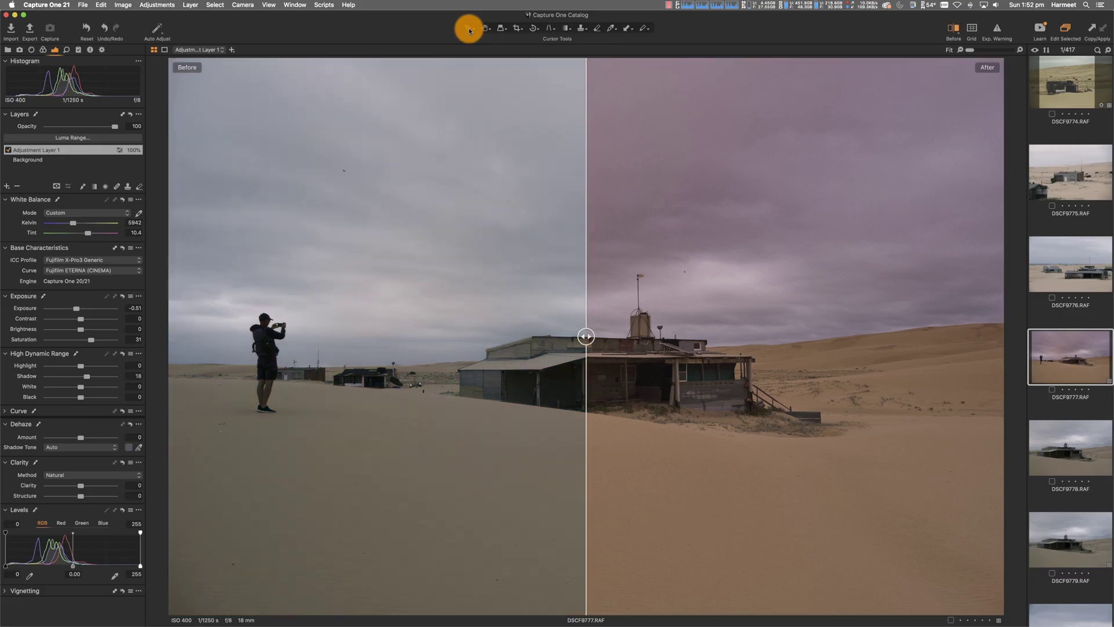
pyautogui.moveTo(576, 339); pyautogui.dragTo(585, 363)
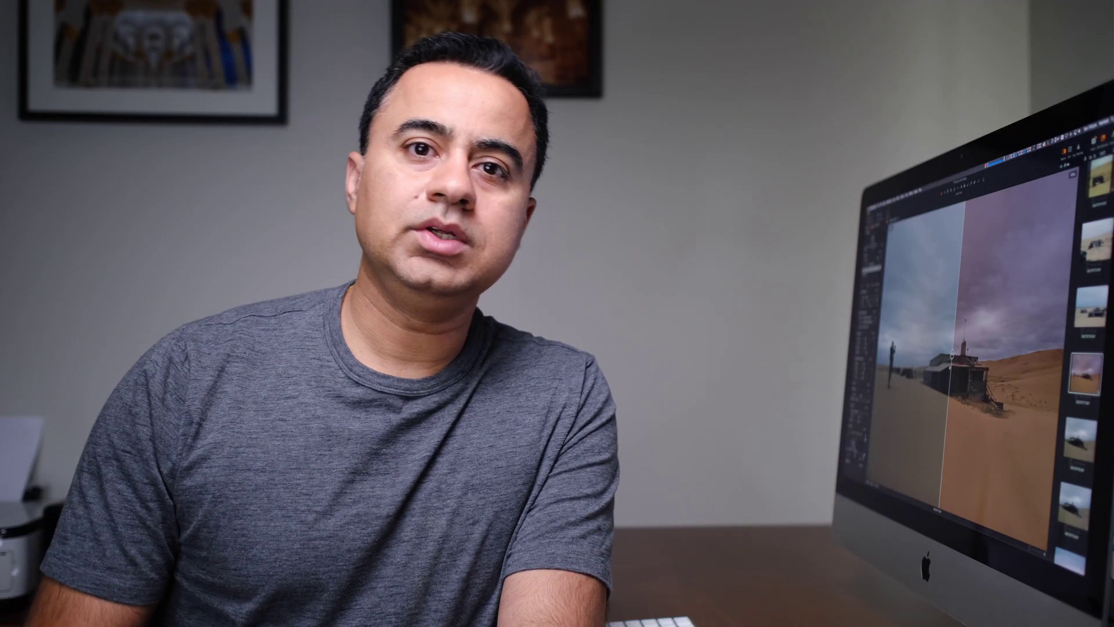